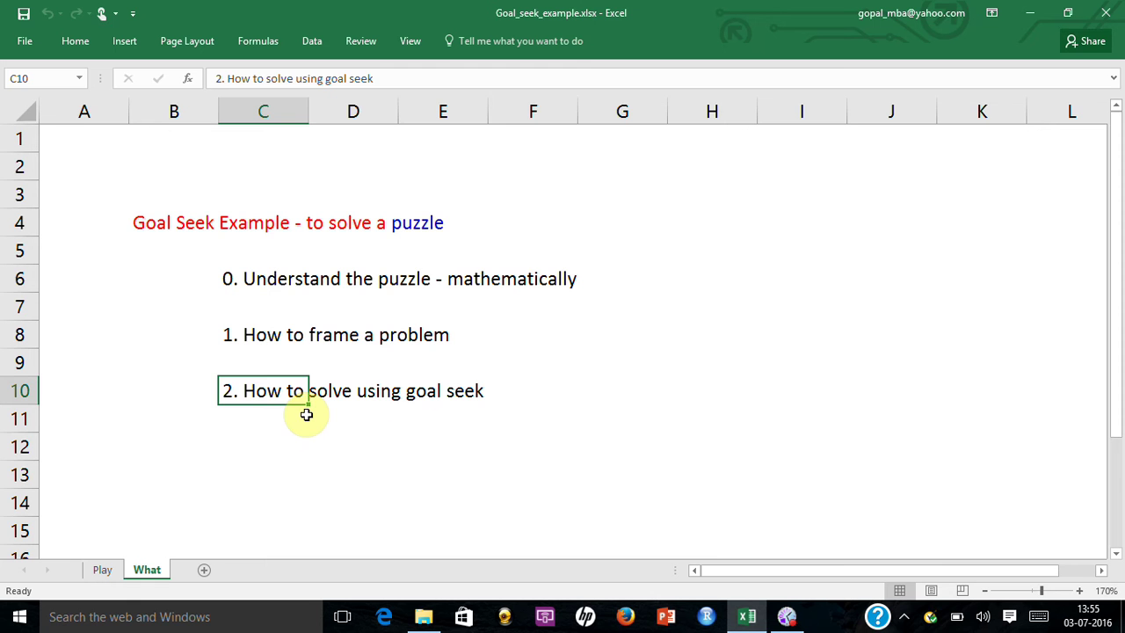
# Switch to the Play sheet with the money puzzle and its goal-seek formulas.
pyautogui.click(109, 569)
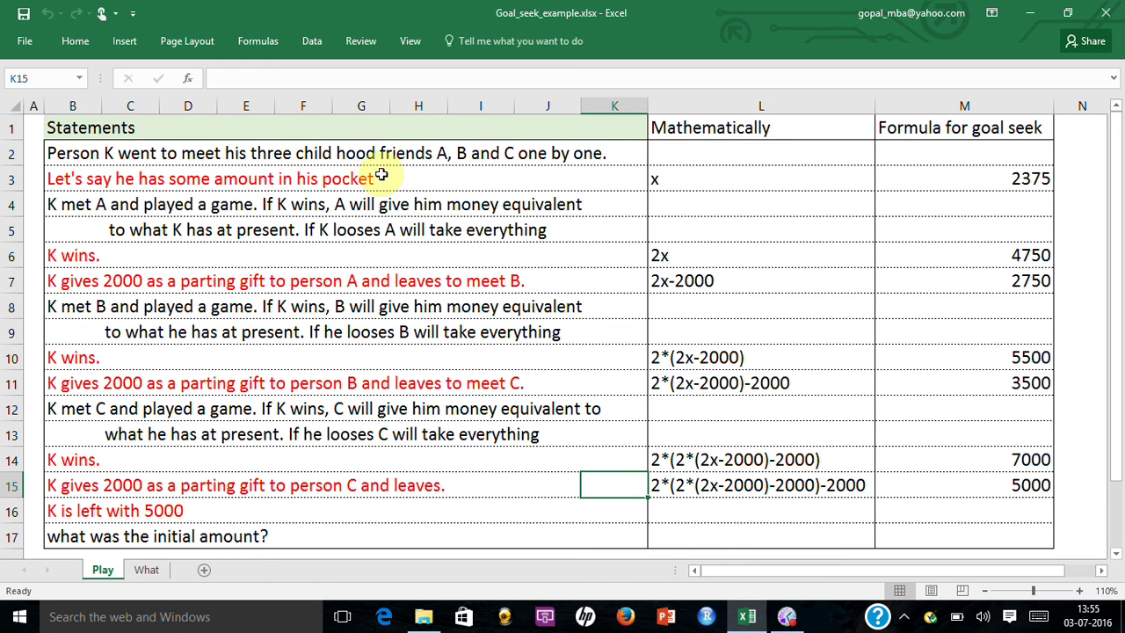
pyautogui.click(679, 184)
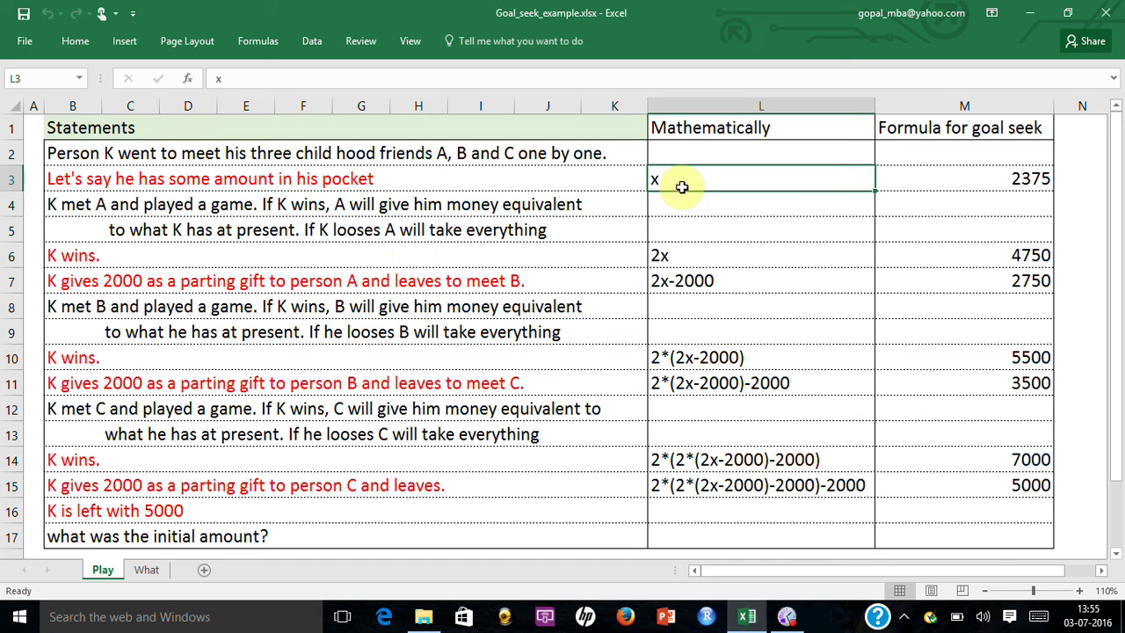
pyautogui.click(152, 207)
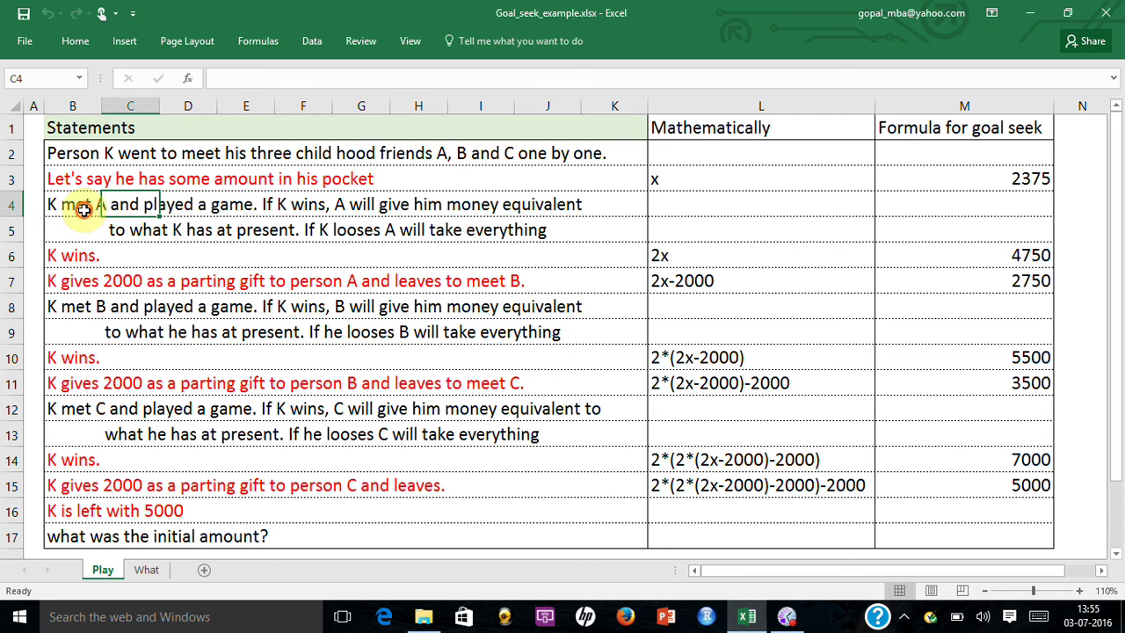
pyautogui.click(77, 211)
pyautogui.click(103, 252)
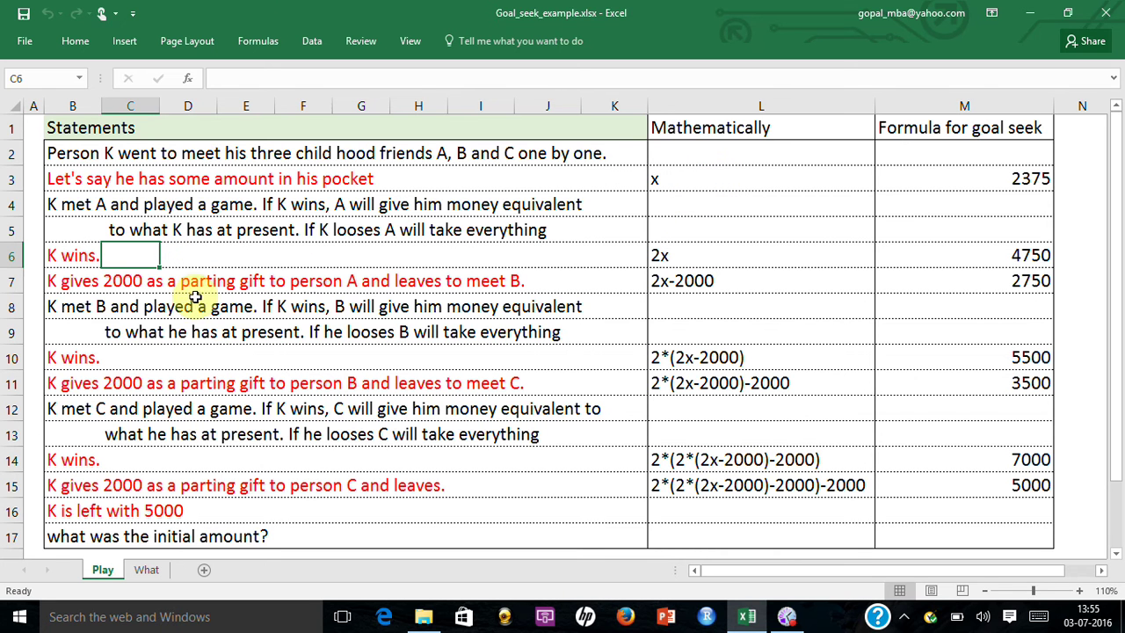
pyautogui.click(60, 262)
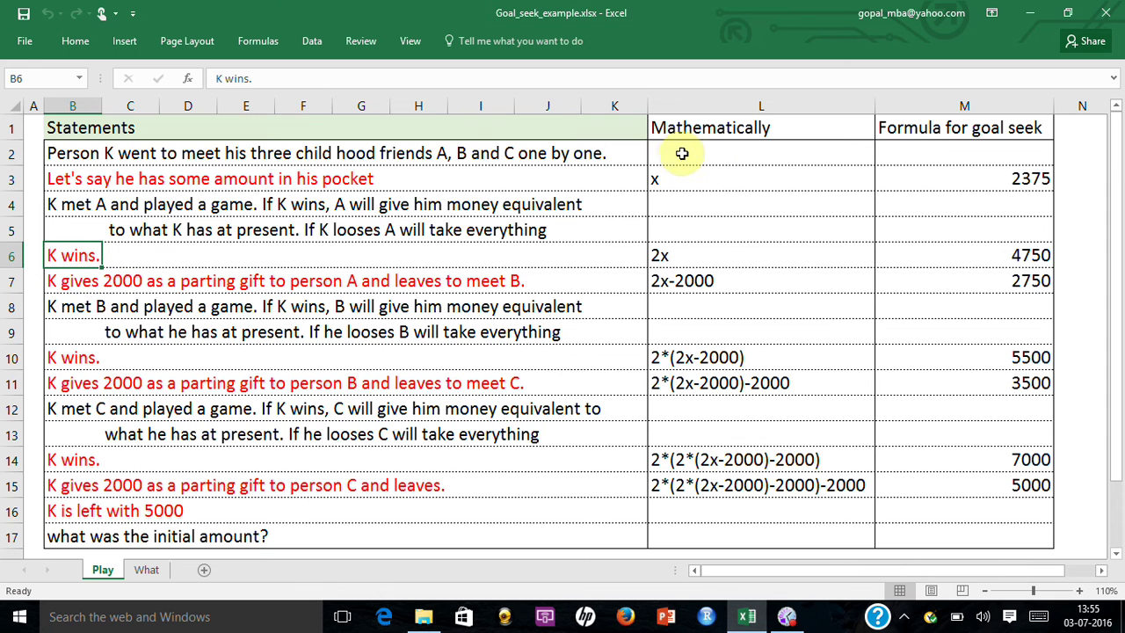
pyautogui.click(671, 255)
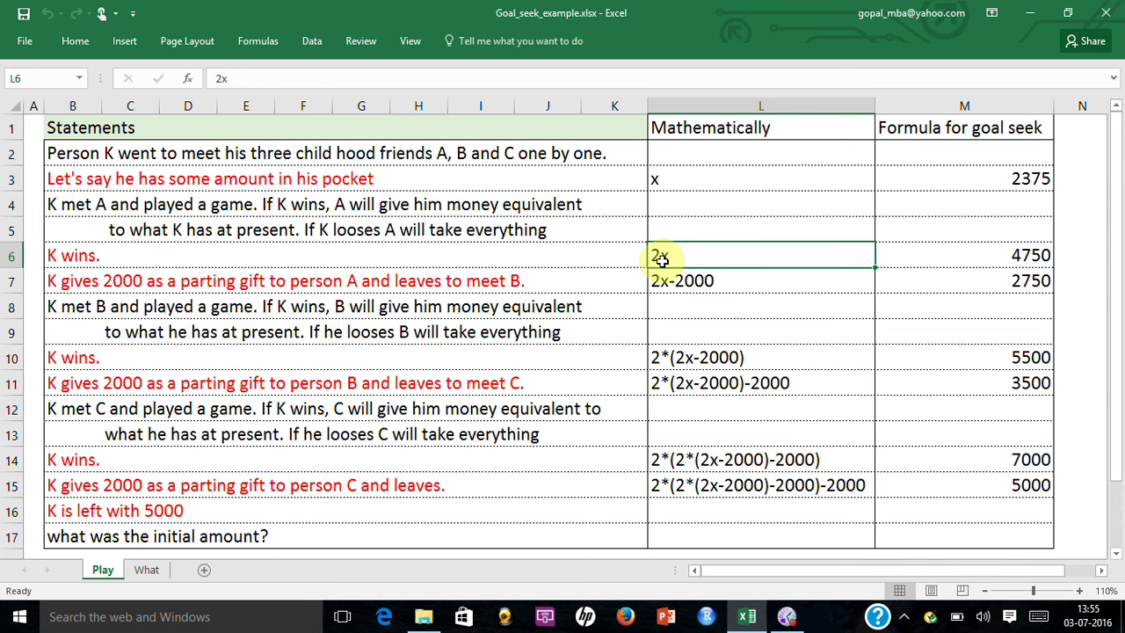
pyautogui.click(79, 290)
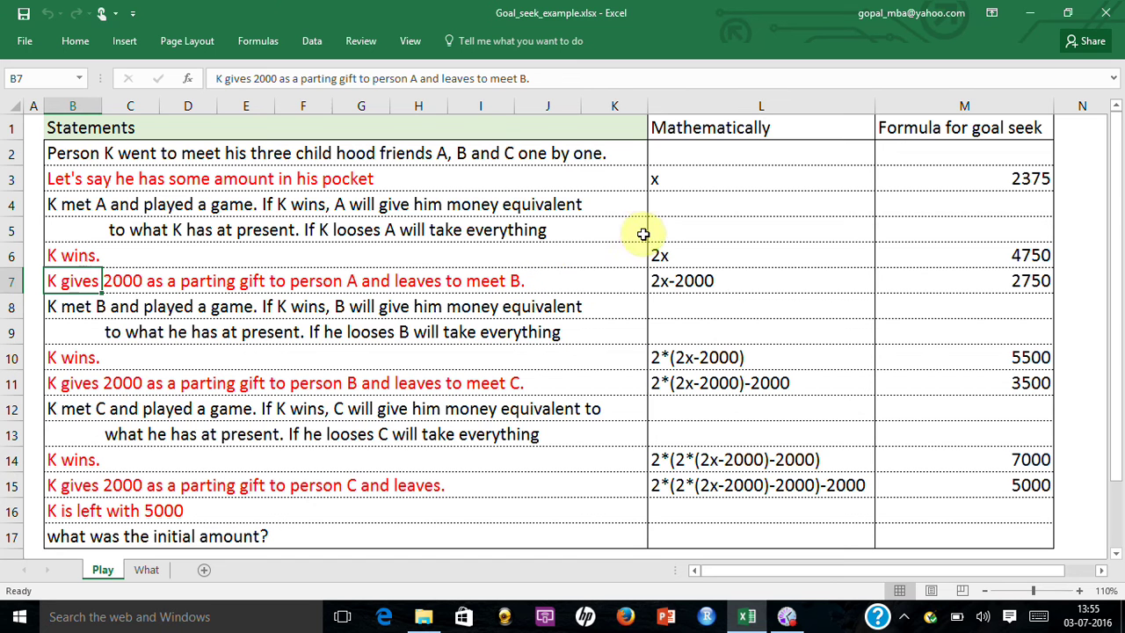
pyautogui.click(696, 282)
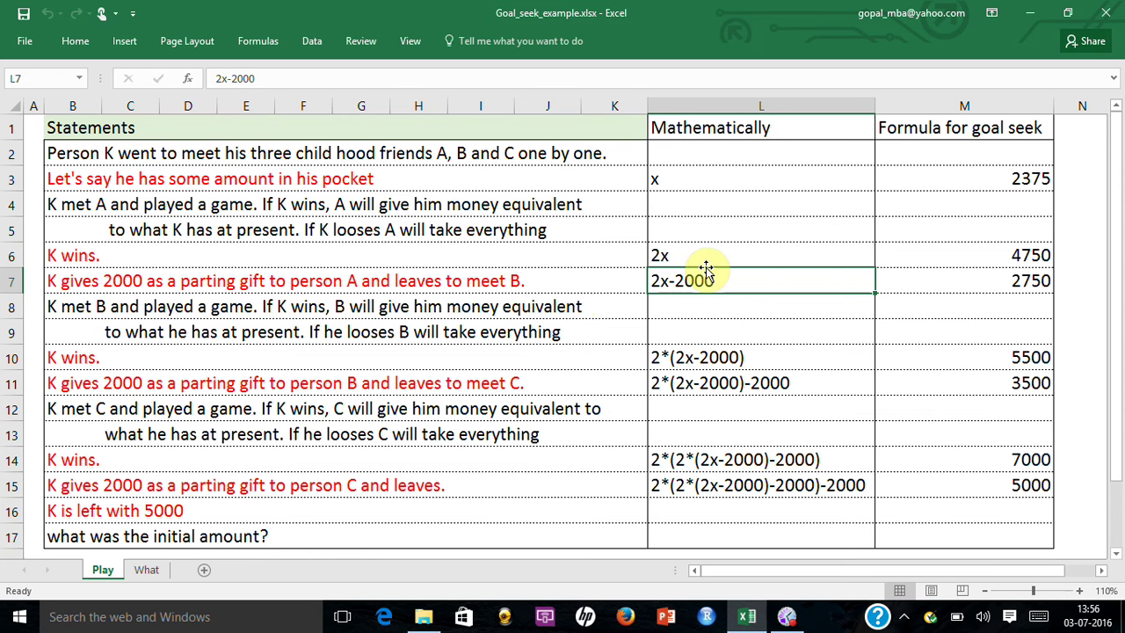
pyautogui.click(112, 360)
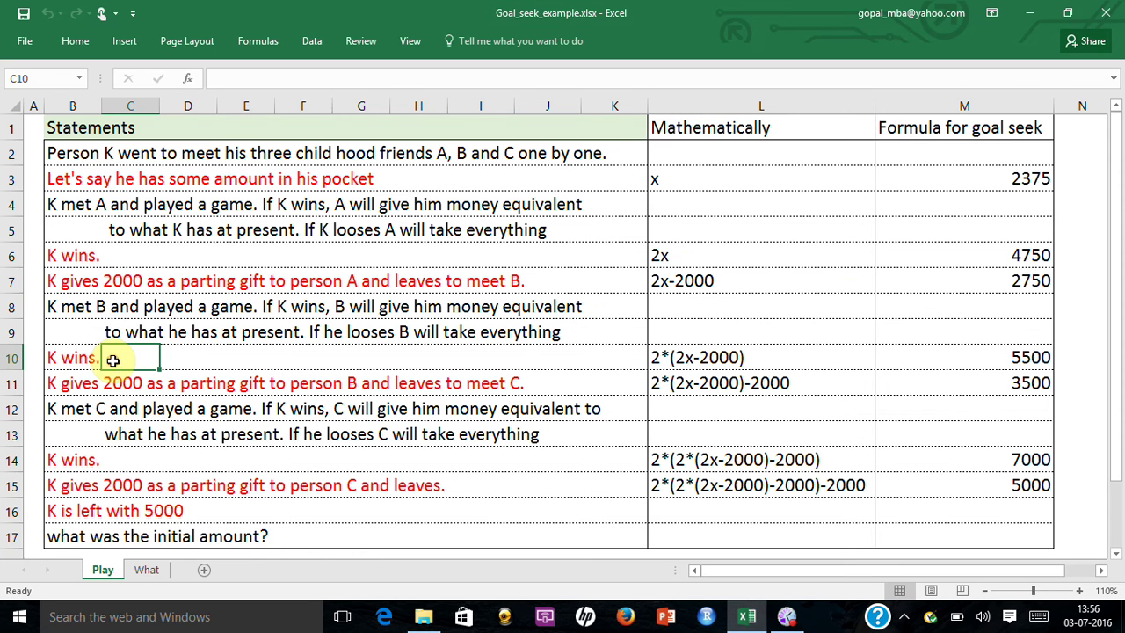
pyautogui.click(668, 361)
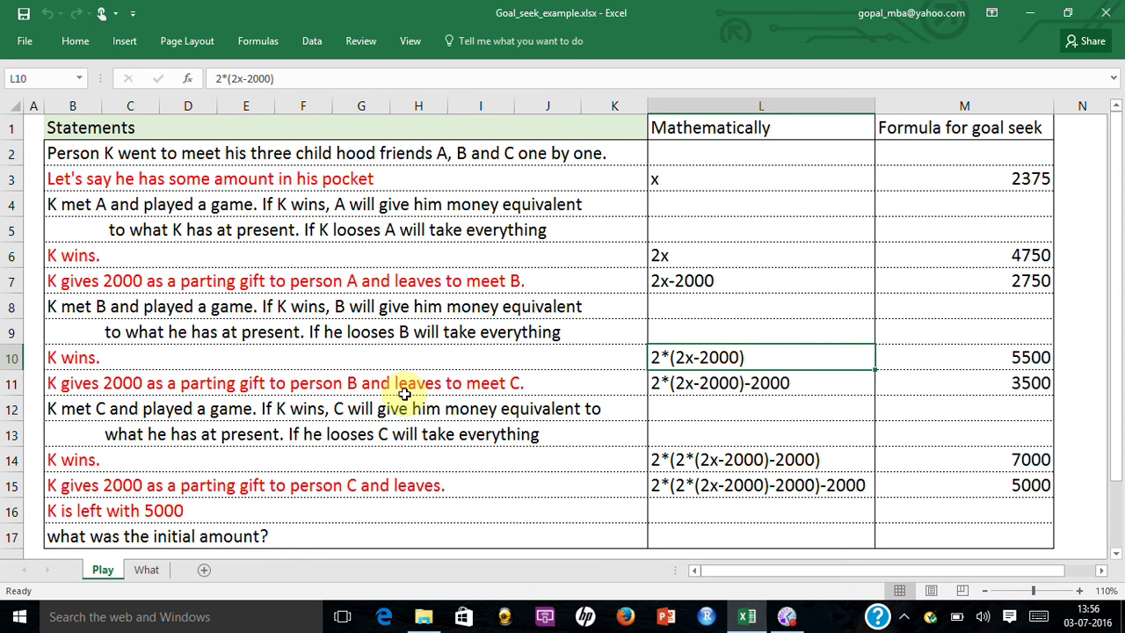
pyautogui.click(690, 383)
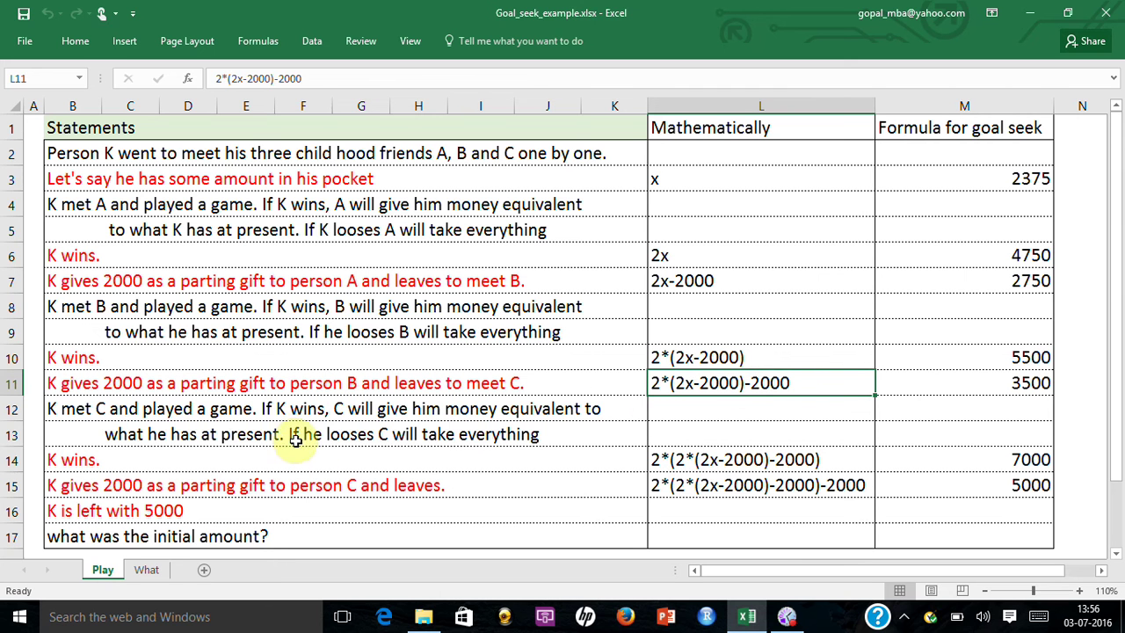
pyautogui.click(202, 464)
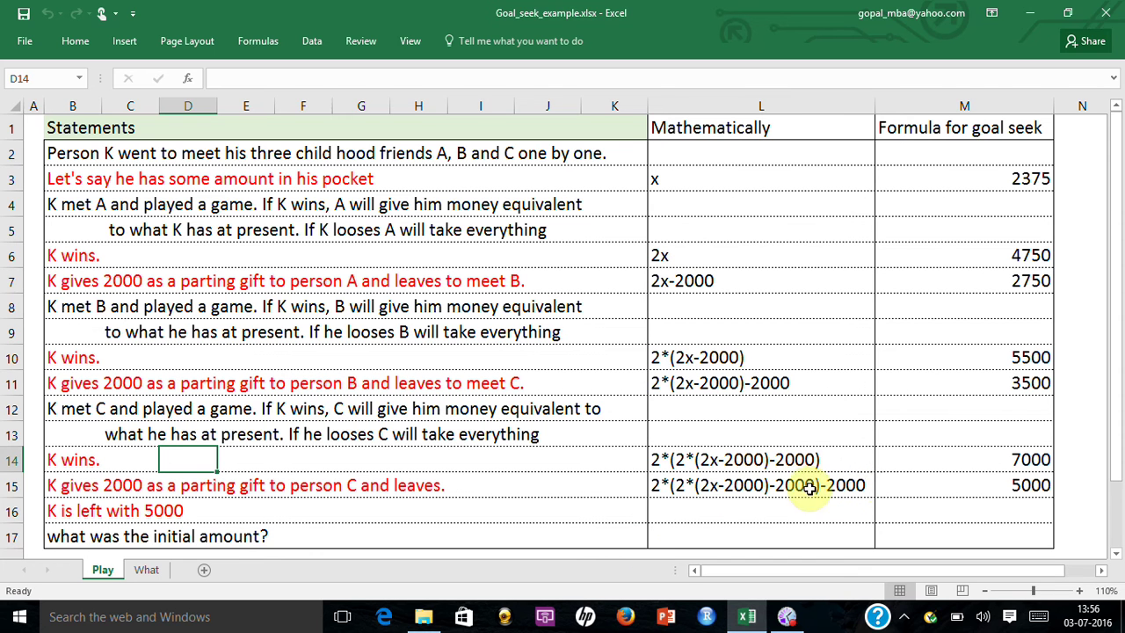
pyautogui.click(60, 513)
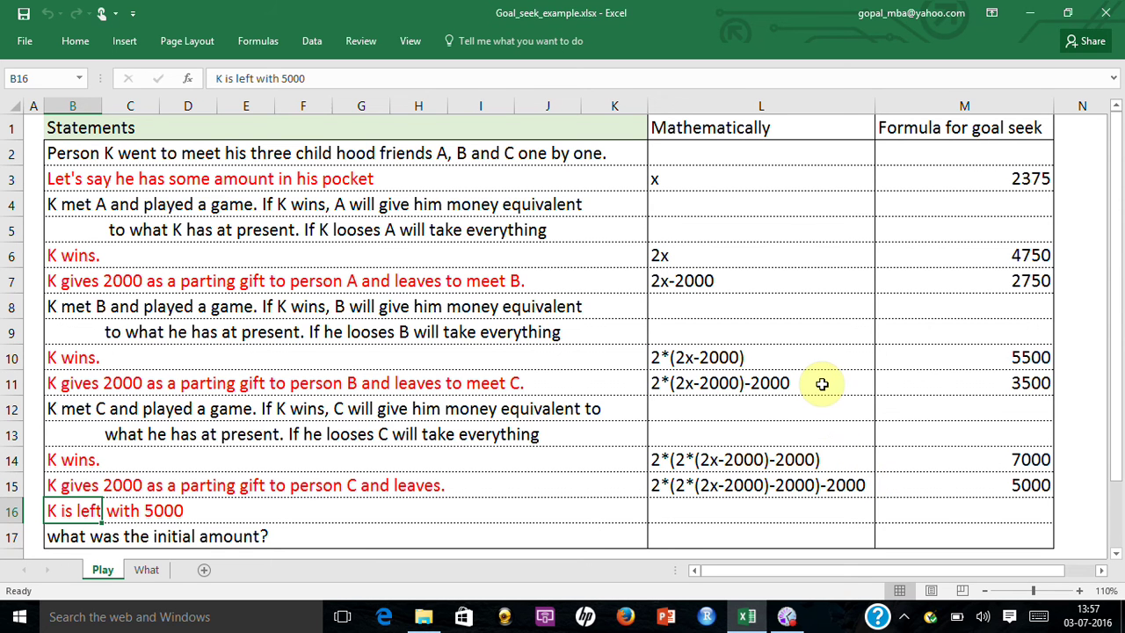
# Change the starting amount in M3 to 4000.
pyautogui.click(988, 185)
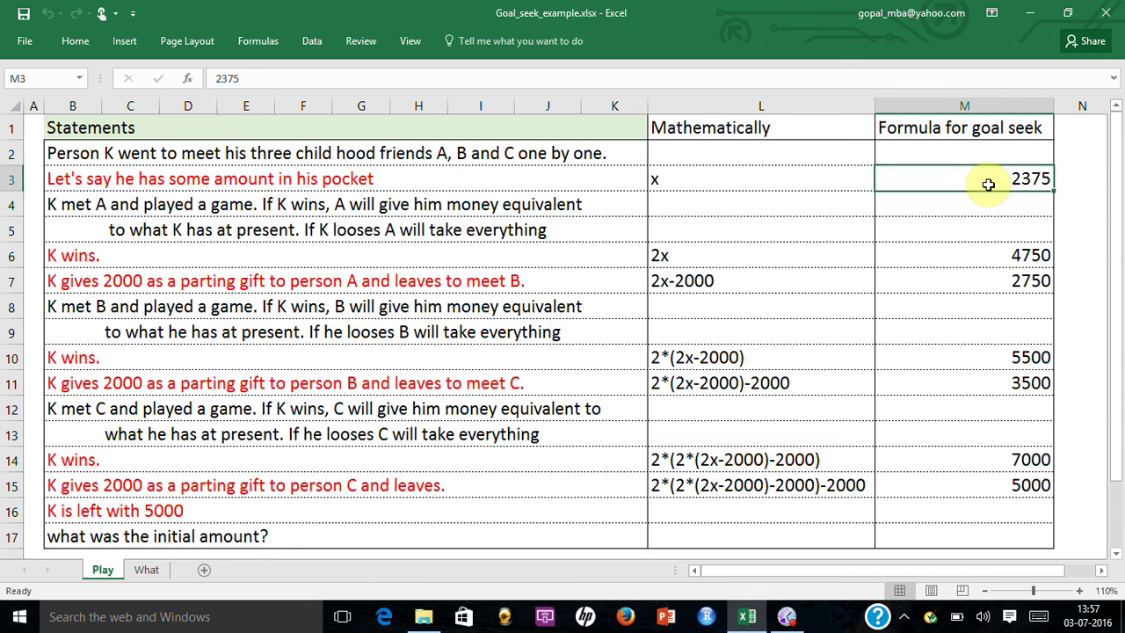
pyautogui.write('4000')
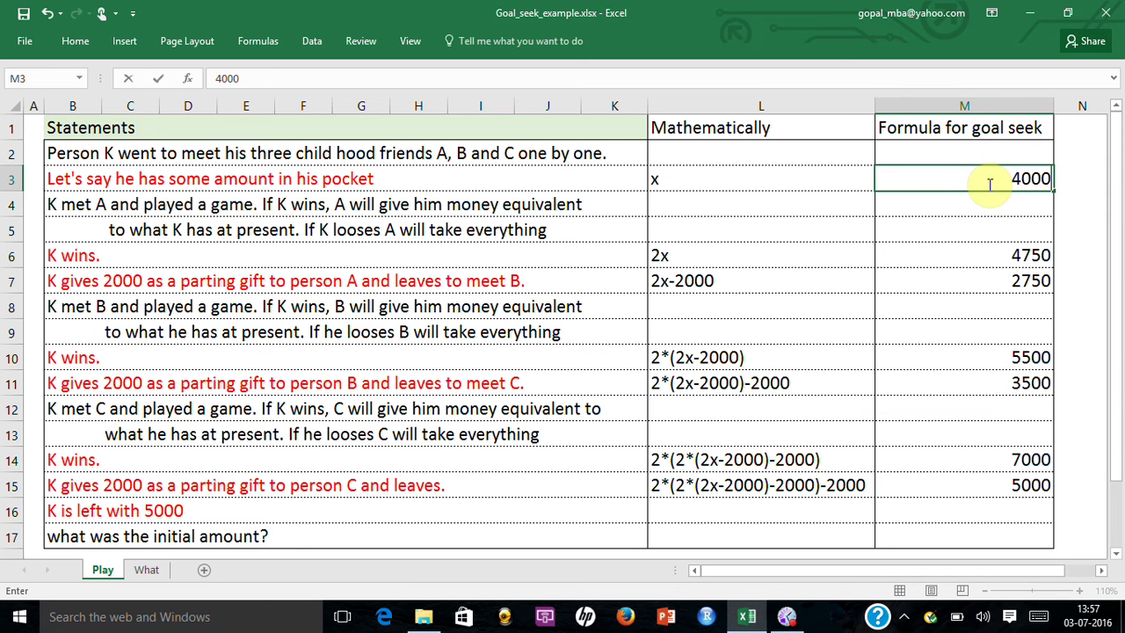
pyautogui.press('Return')
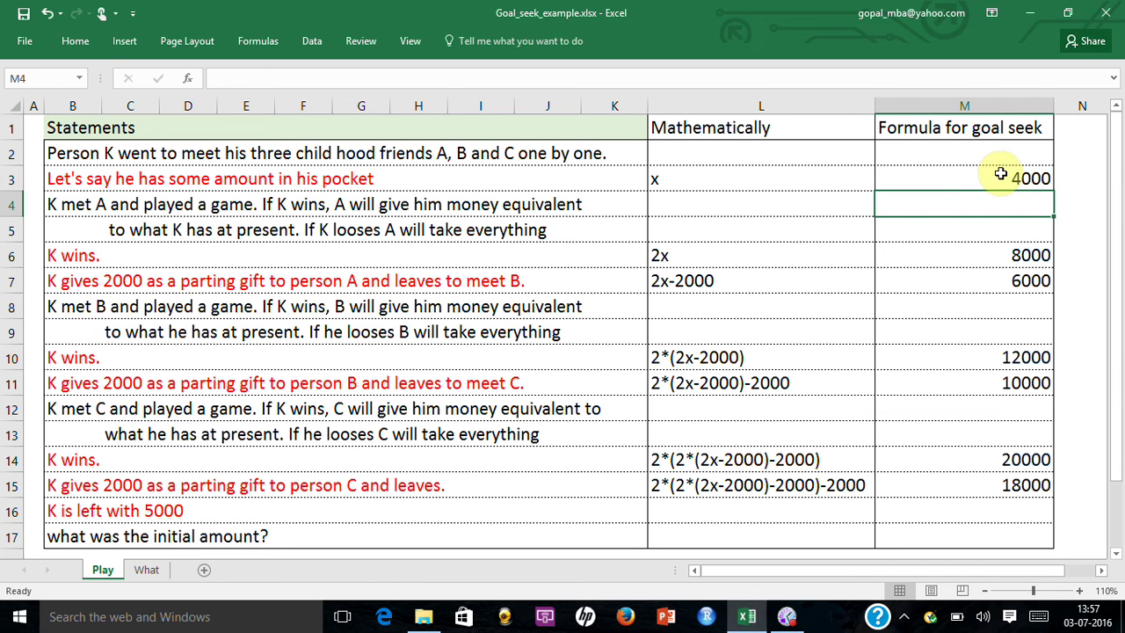
pyautogui.click(995, 176)
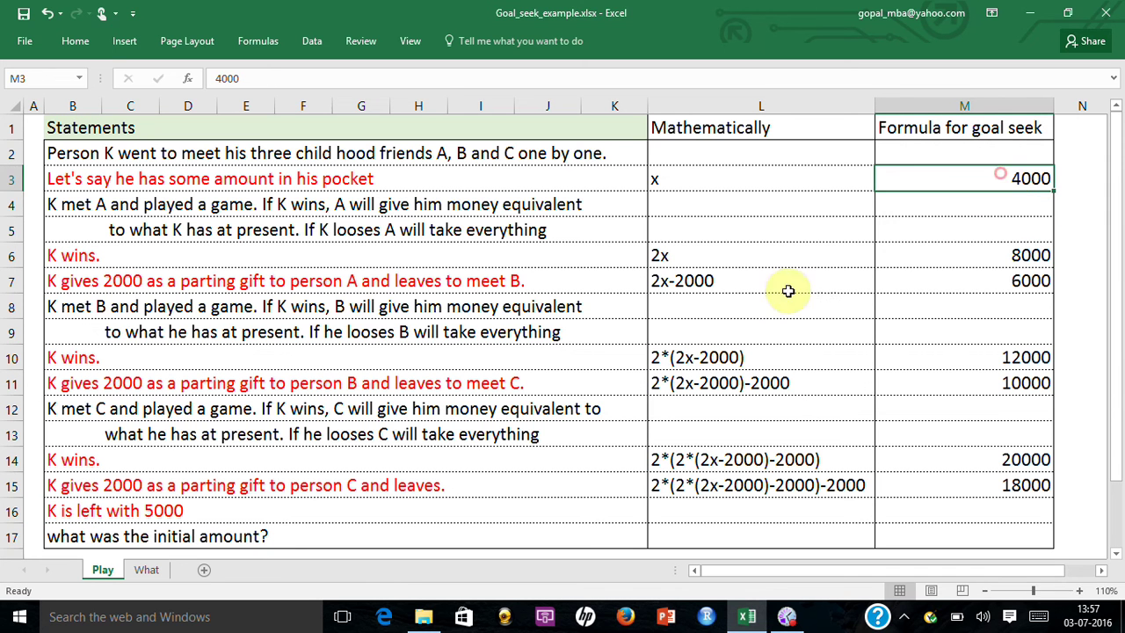
# Review the chain formulas in M6, M7, M10, M11, M14 and M15, now ending at 18000.
pyautogui.click(994, 255)
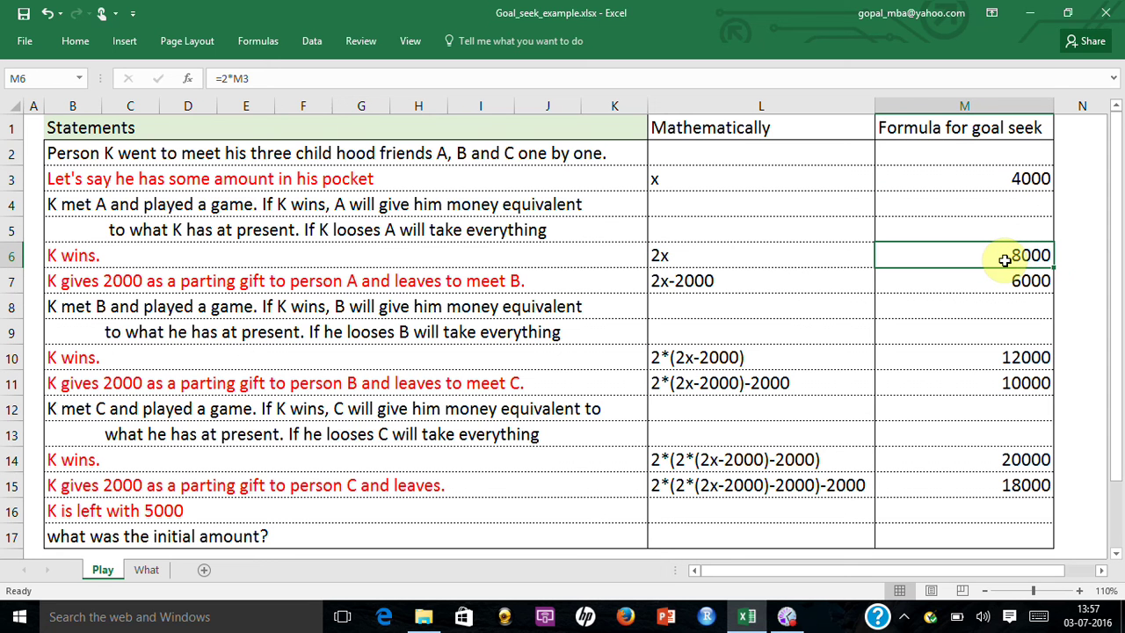
pyautogui.click(1012, 283)
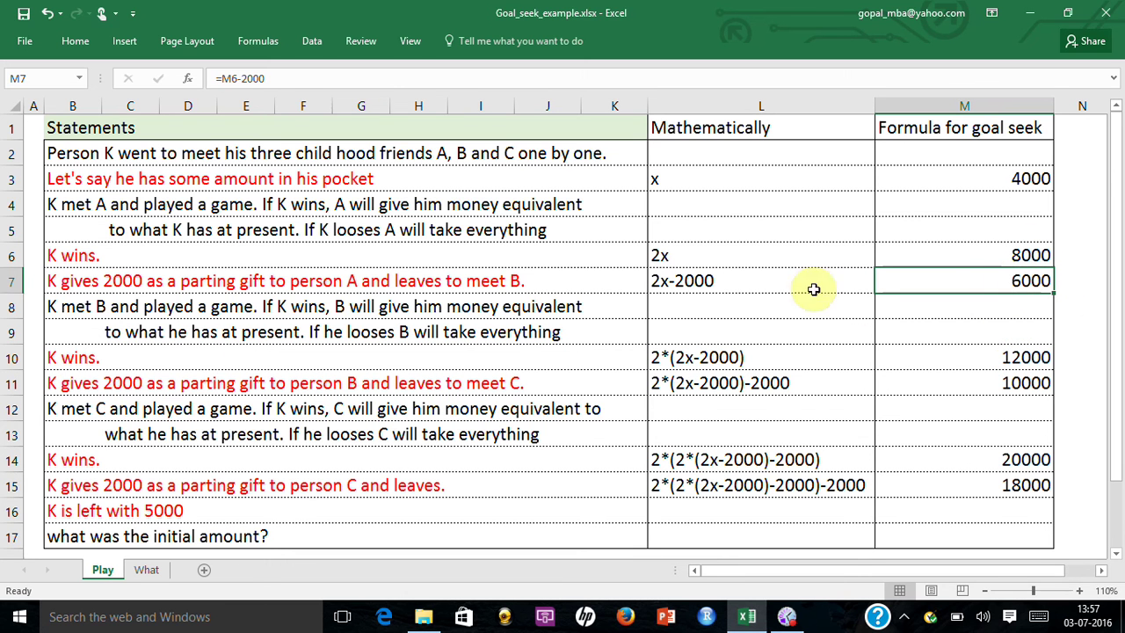
pyautogui.click(968, 359)
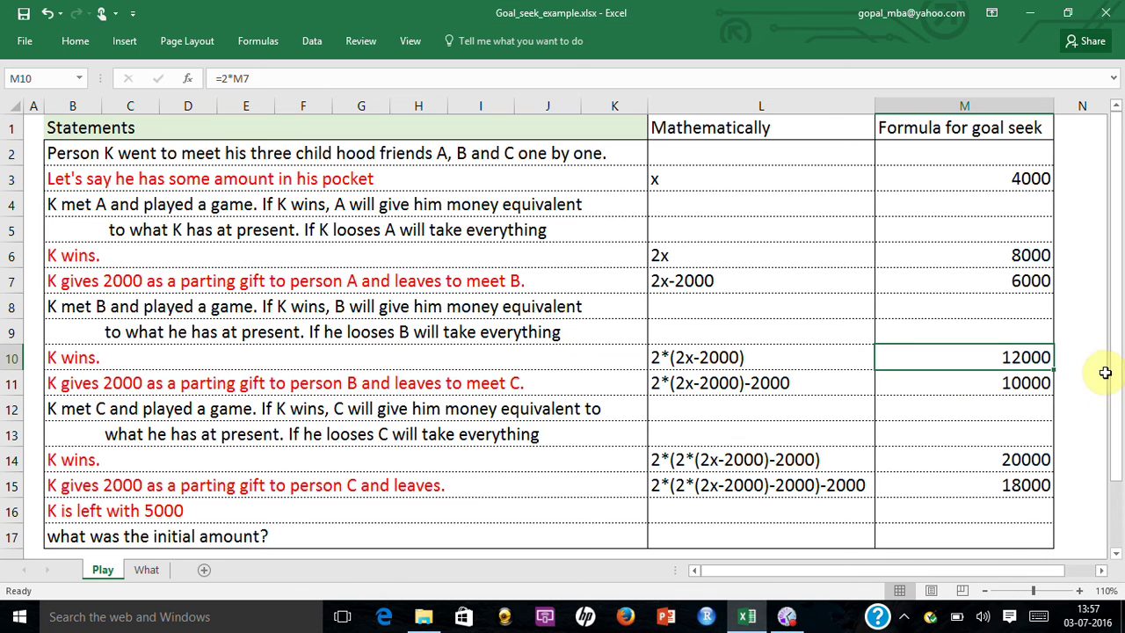
pyautogui.click(1005, 382)
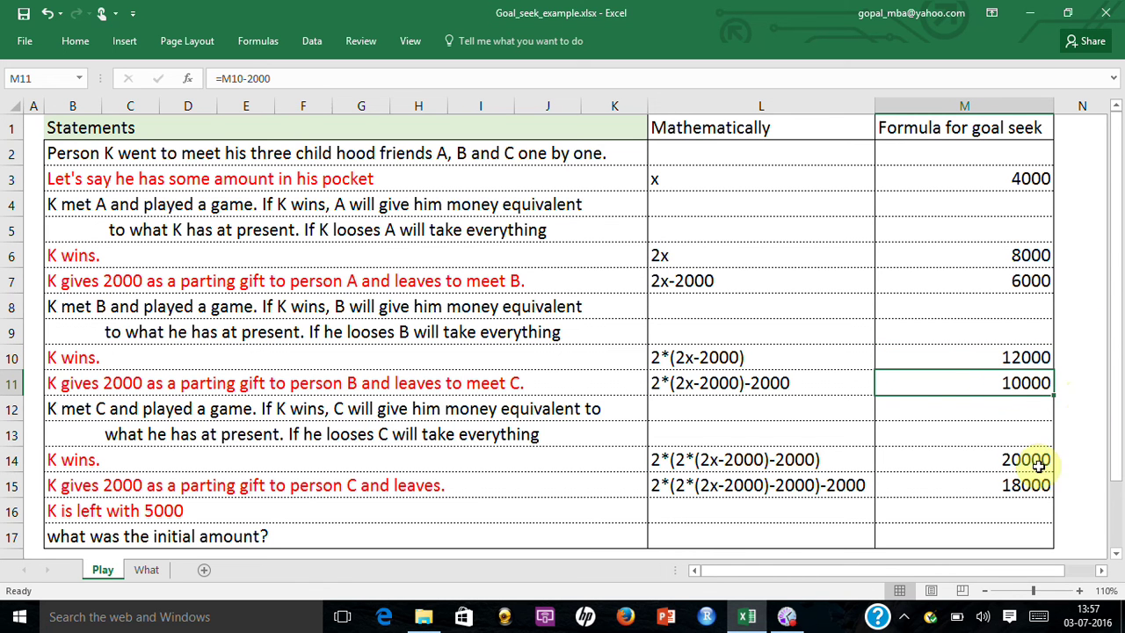
pyautogui.click(1000, 464)
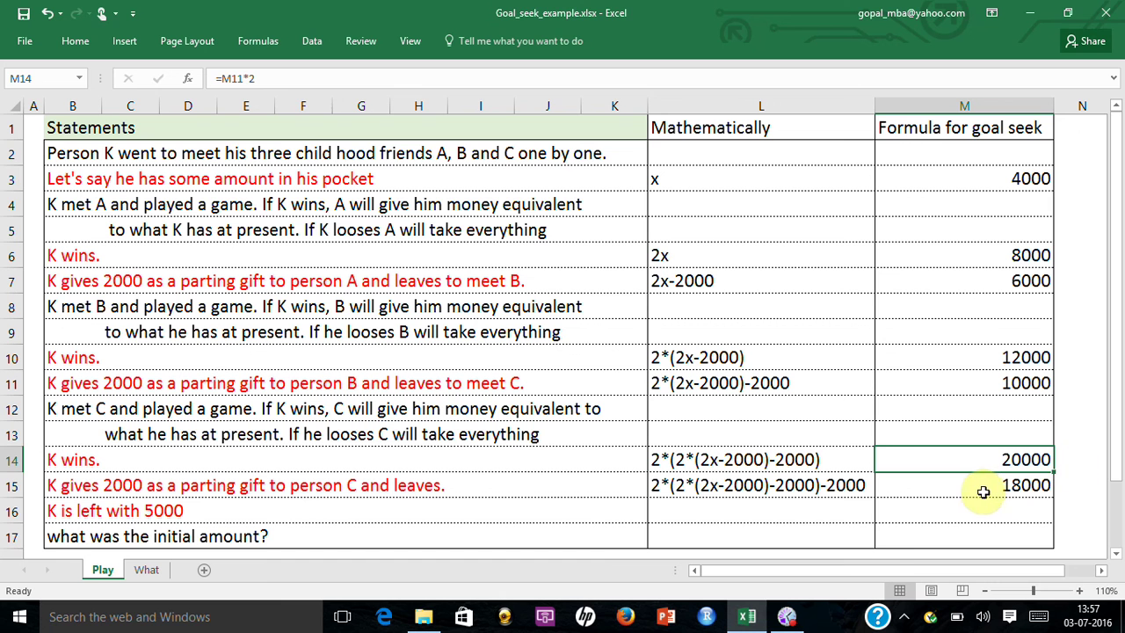
pyautogui.click(980, 490)
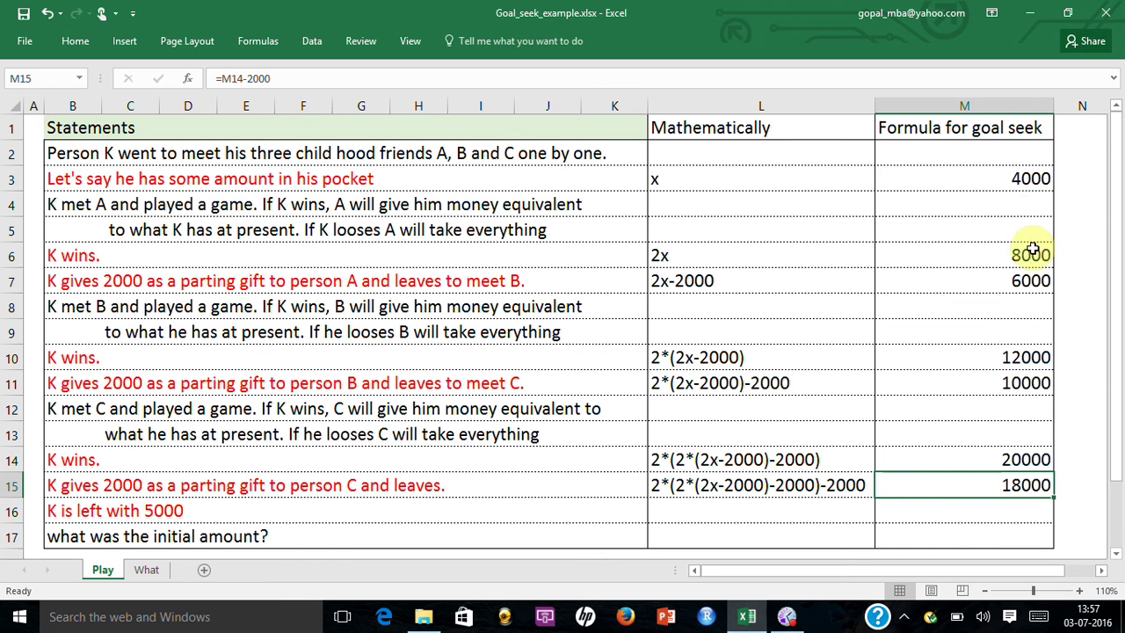
# Try 1000, 2000, then 3000 as the starting amount in M3, leaving M15 at 10000.
pyautogui.click(1010, 181)
pyautogui.write('1')
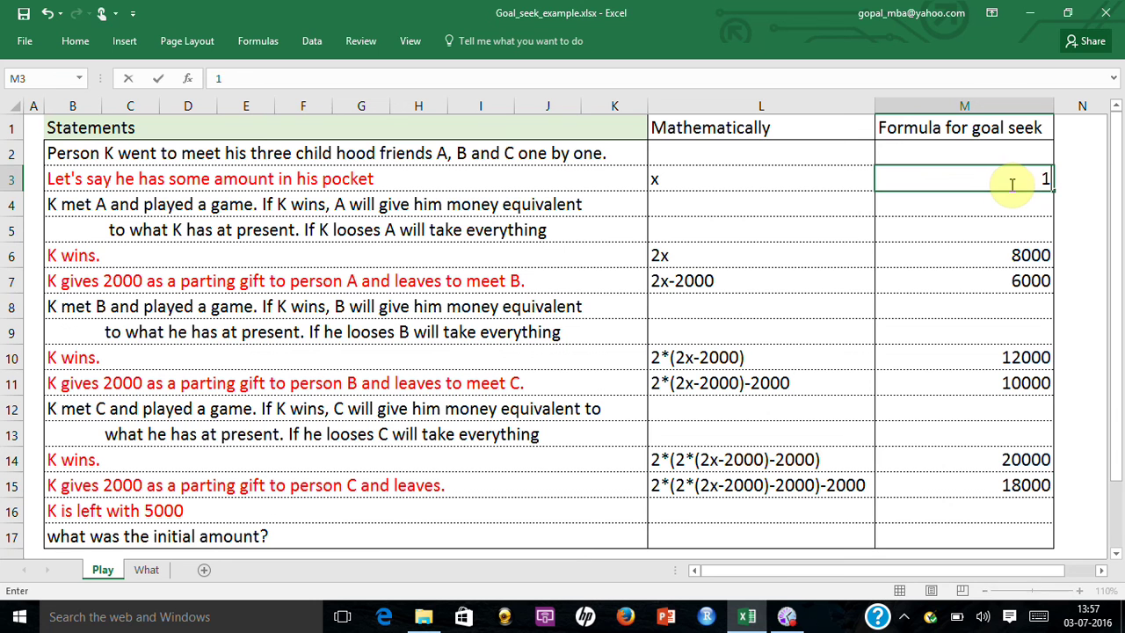
pyautogui.press('Return')
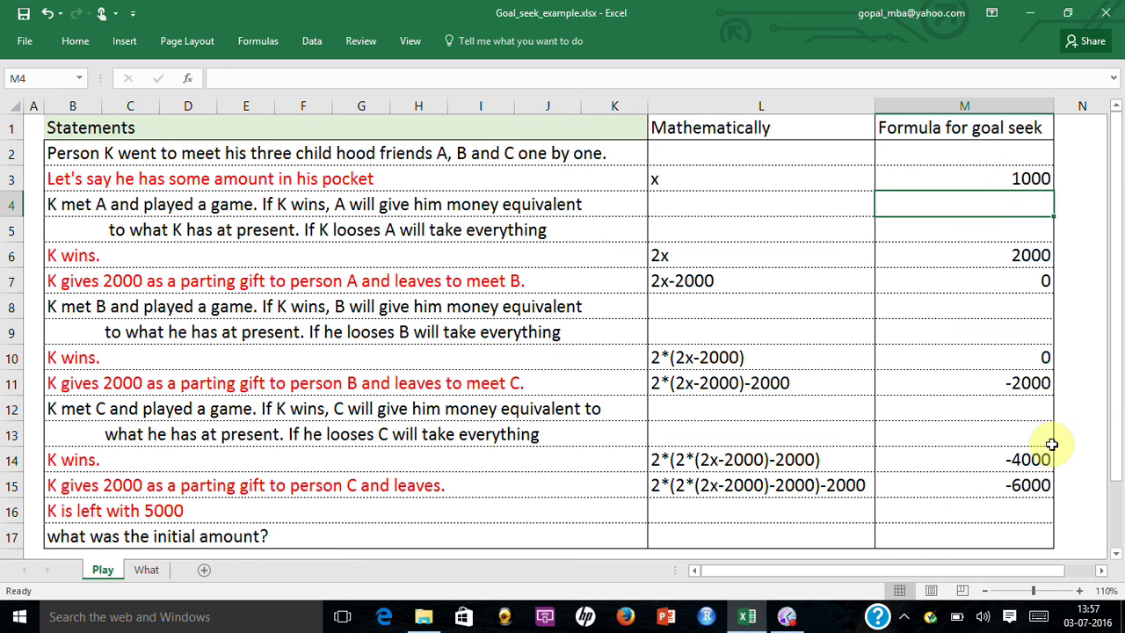
pyautogui.click(1011, 180)
pyautogui.write('20')
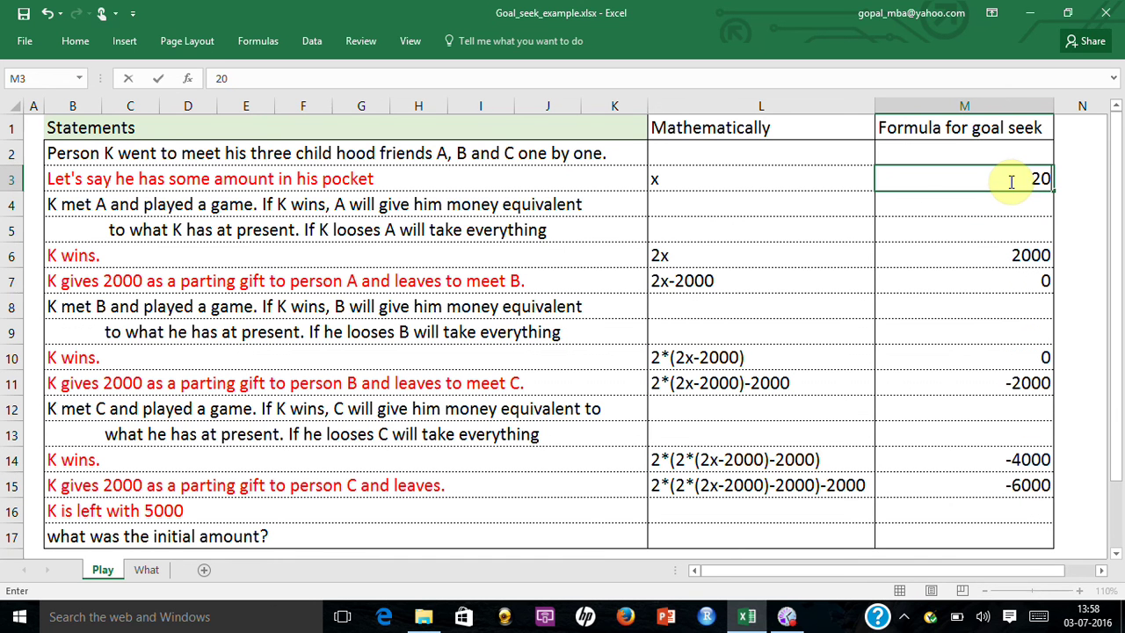
pyautogui.press('Return')
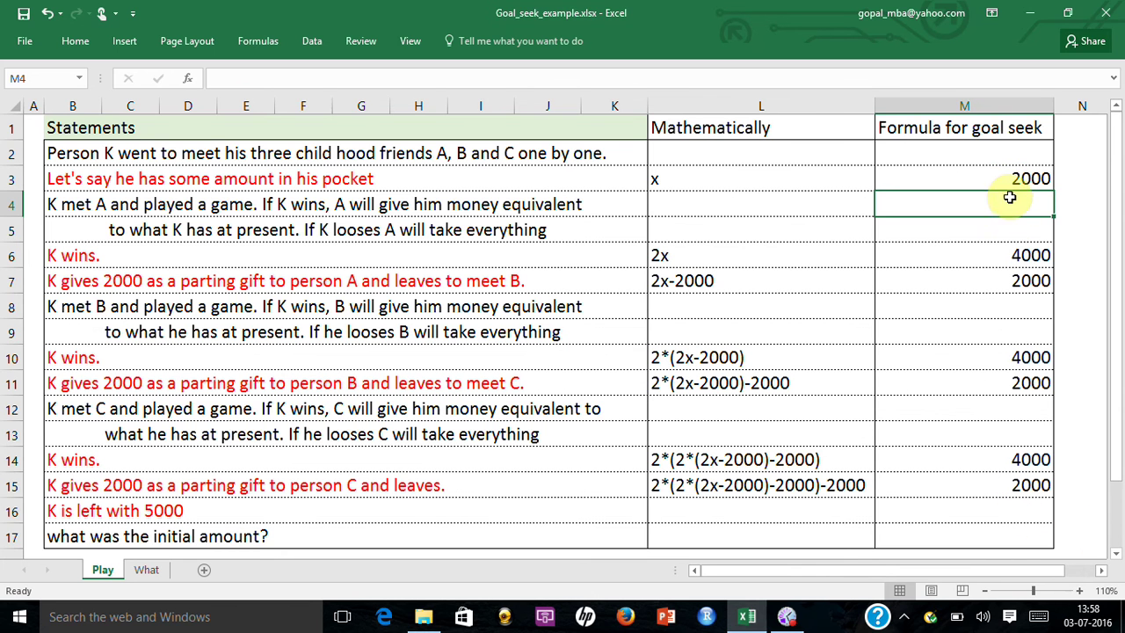
pyautogui.click(1026, 176)
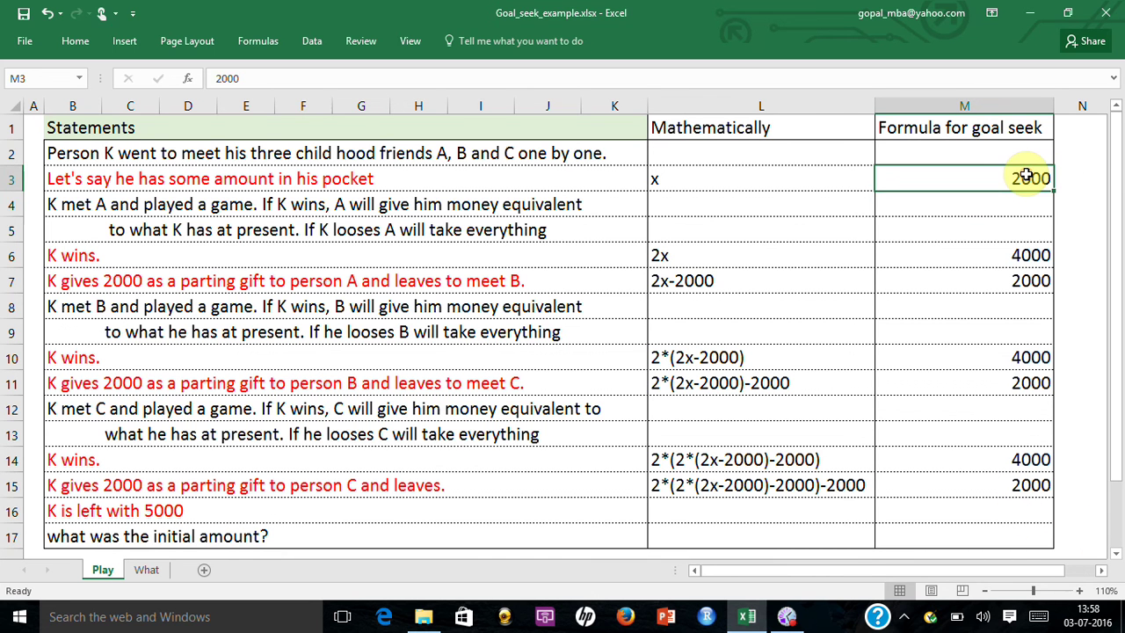
pyautogui.write('3')
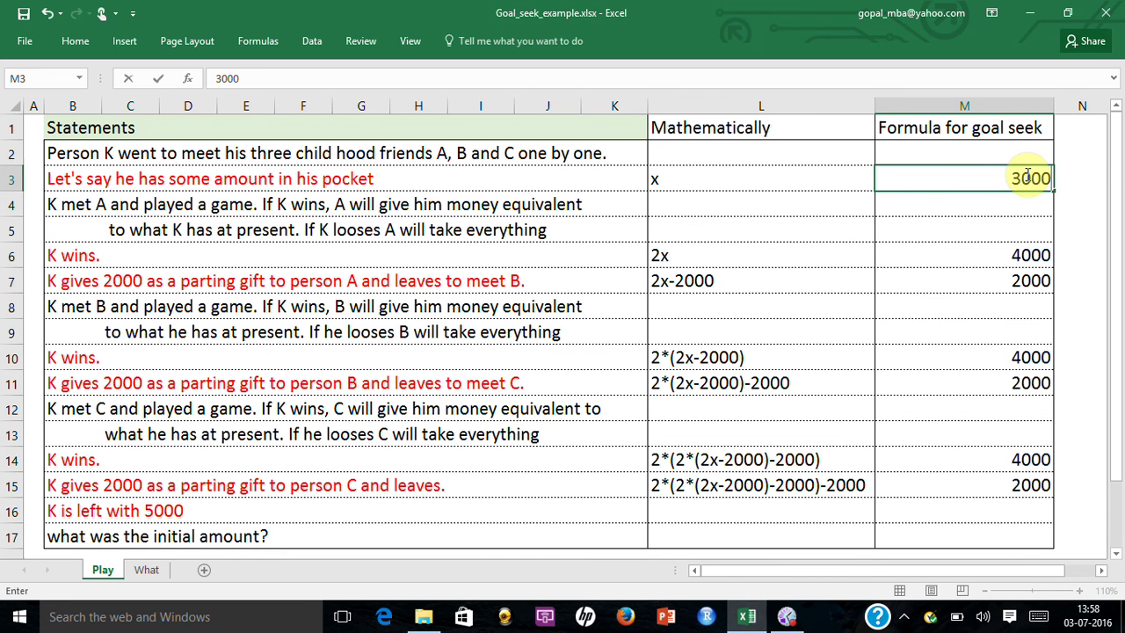
pyautogui.press('Return')
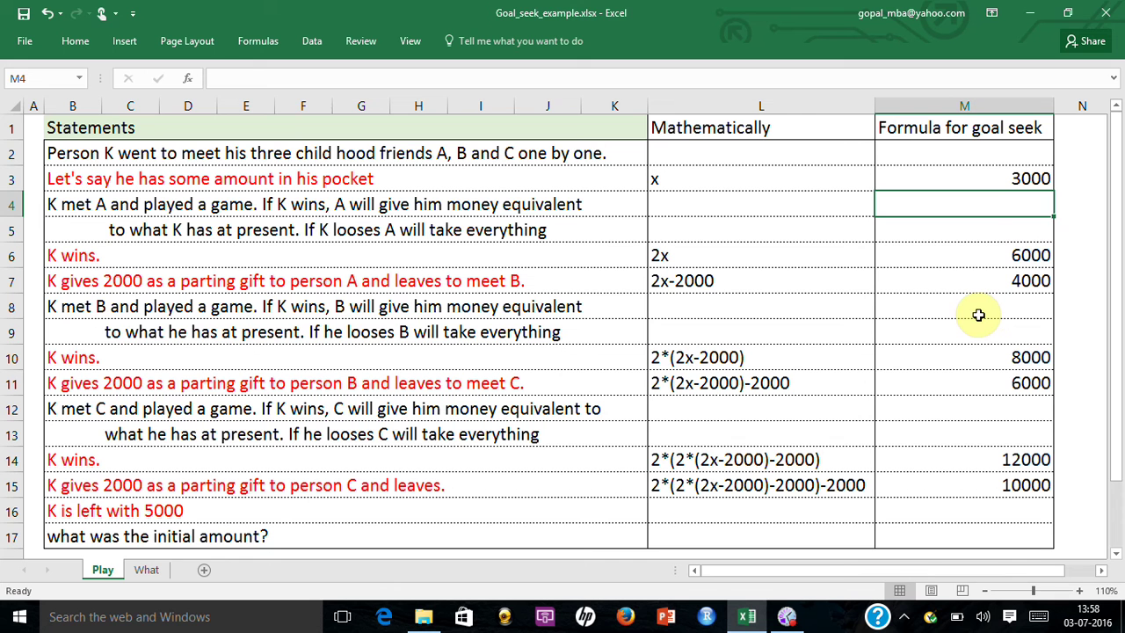
# Goal Seek M15 to 5000 by changing M3, accepting the 2375 solution.
pyautogui.click(975, 184)
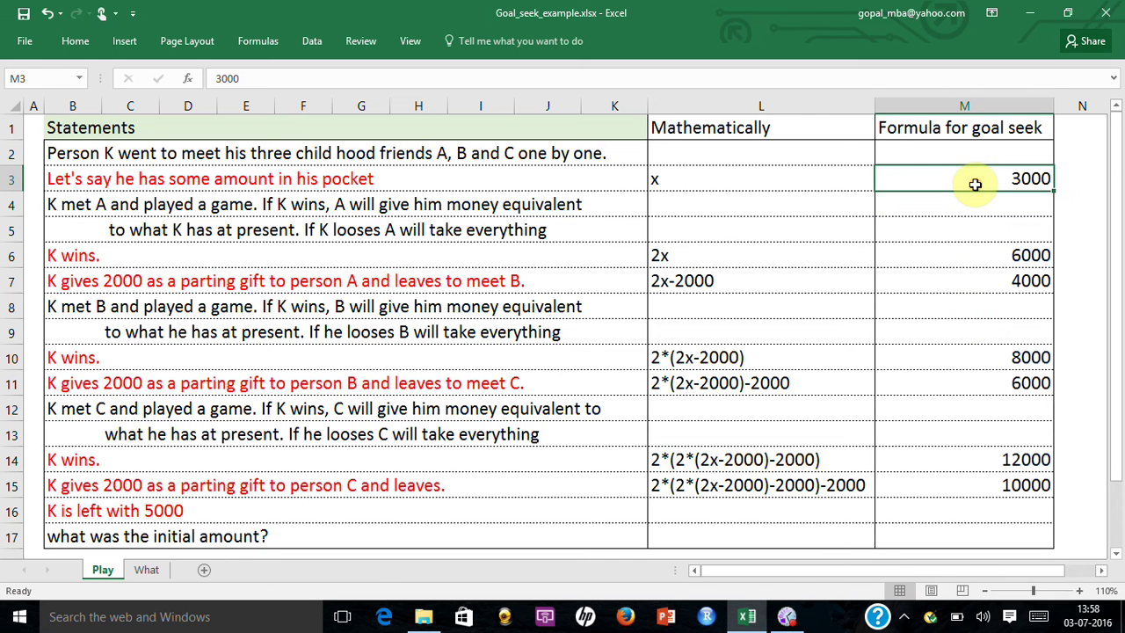
pyautogui.click(310, 44)
pyautogui.click(782, 102)
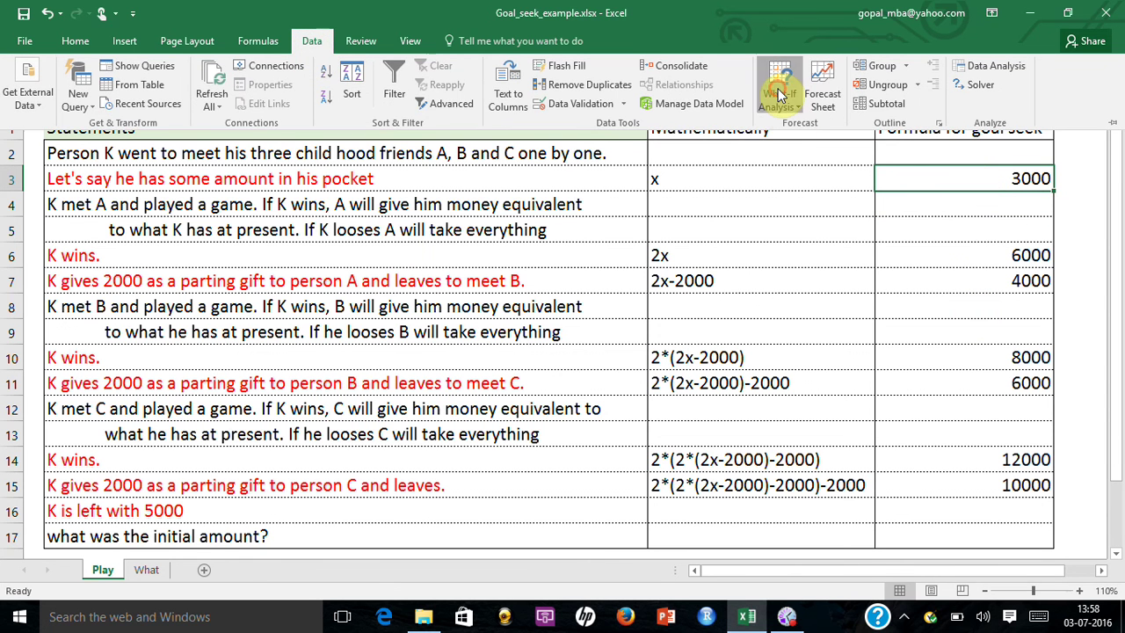
pyautogui.click(809, 148)
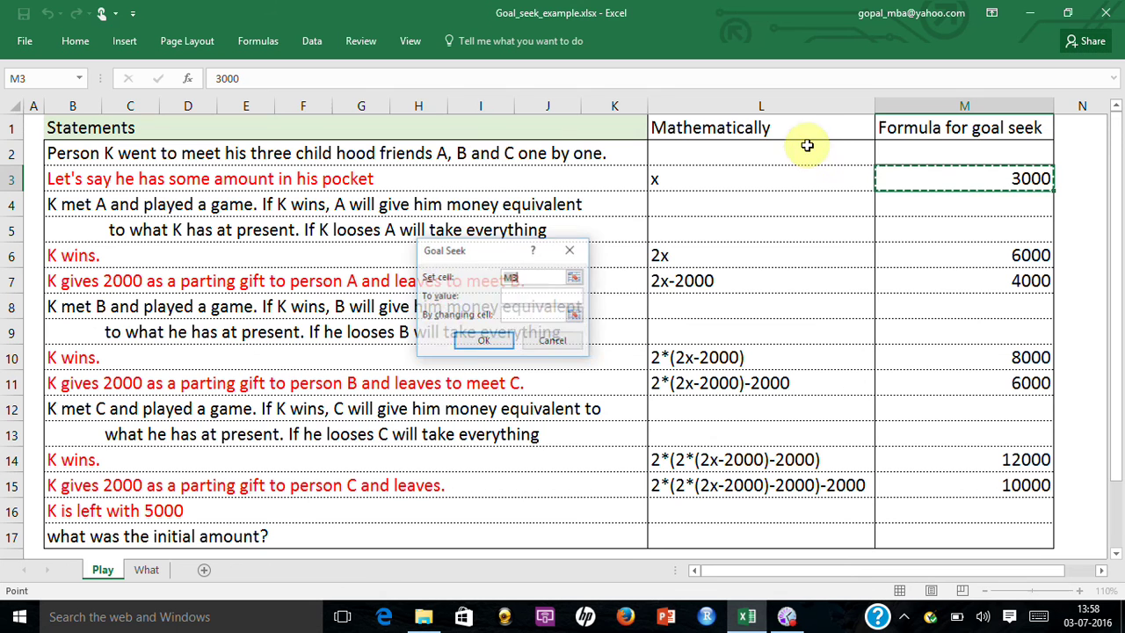
pyautogui.click(576, 278)
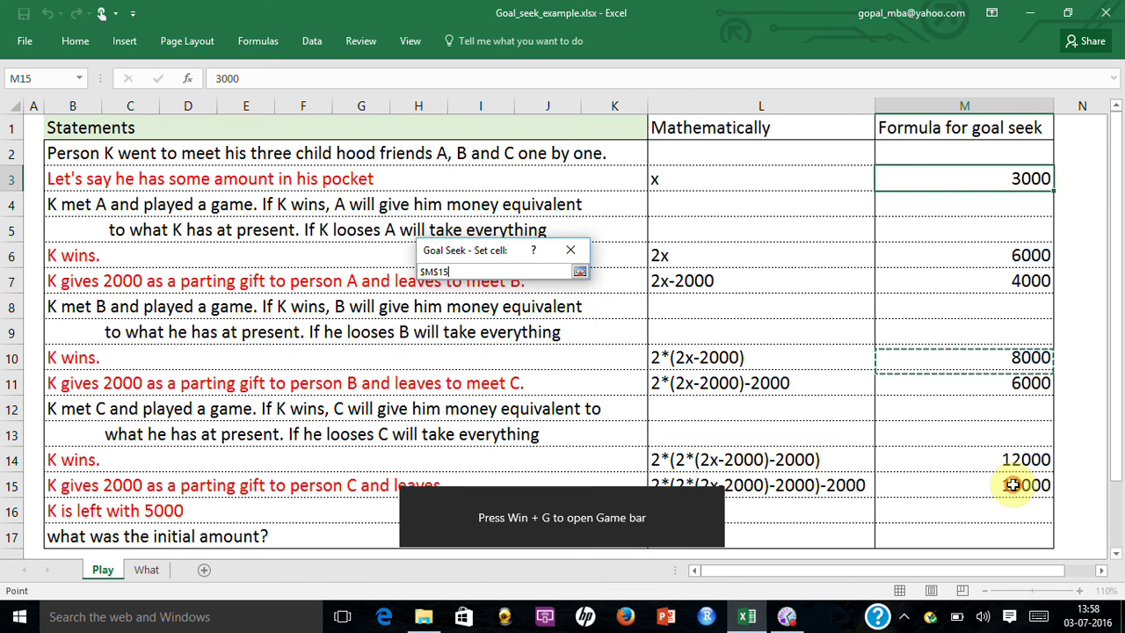
pyautogui.click(962, 484)
pyautogui.click(579, 271)
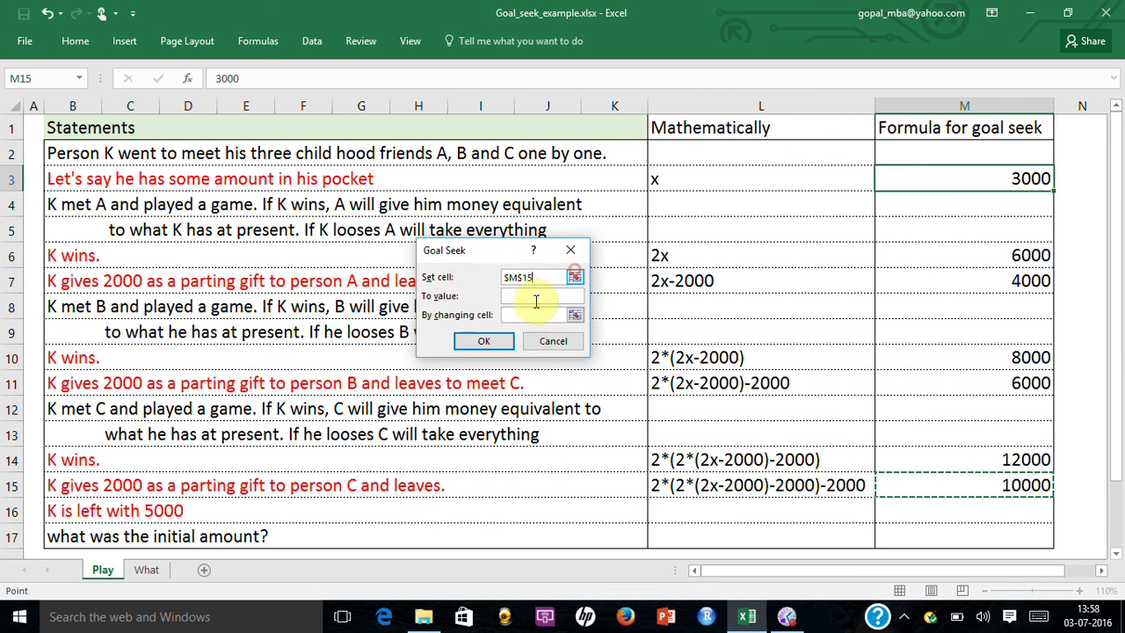
pyautogui.click(518, 297)
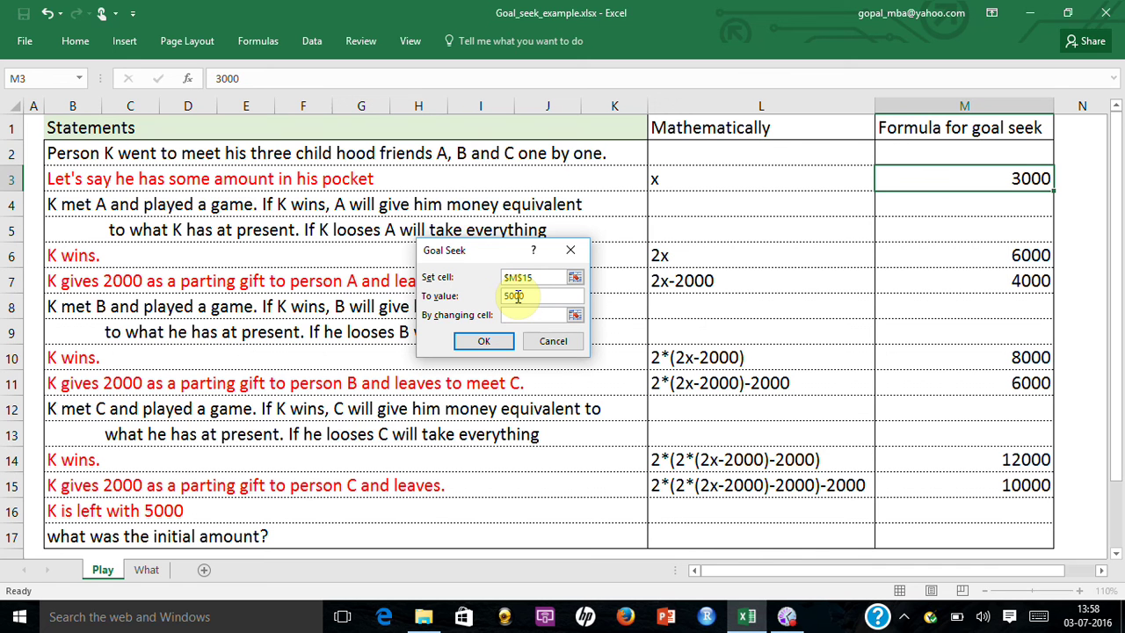
pyautogui.click(521, 314)
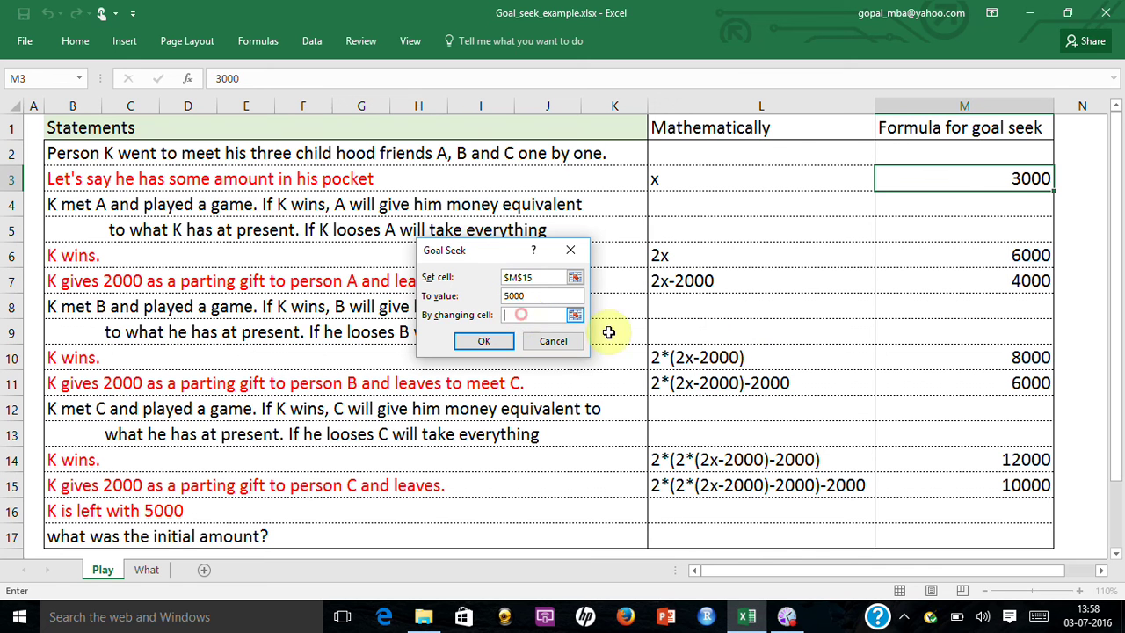
pyautogui.click(1013, 176)
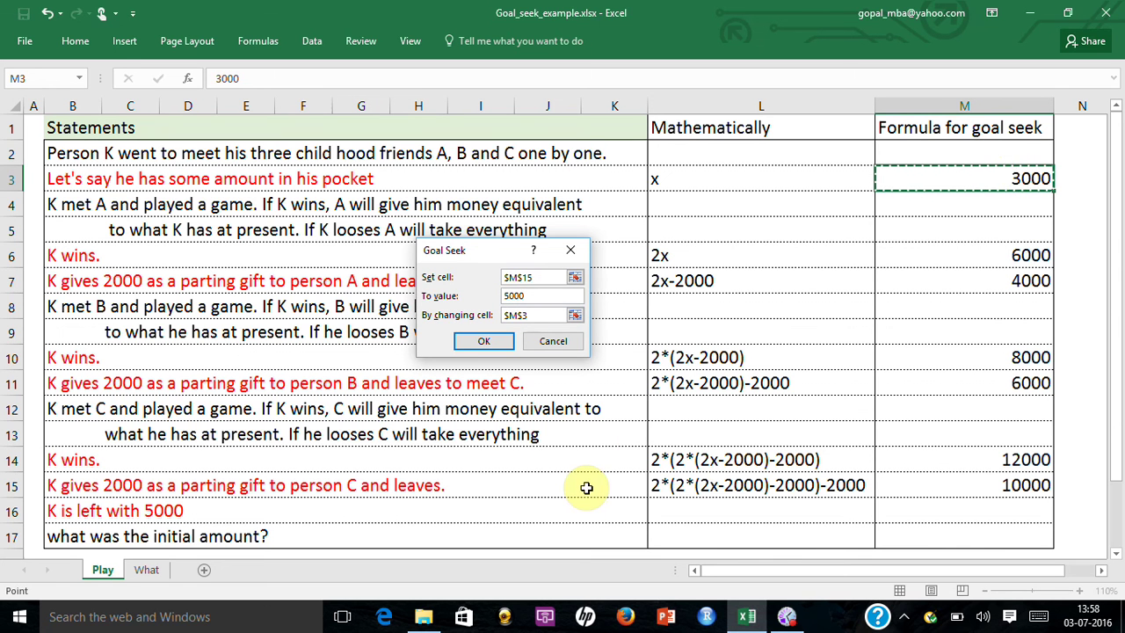
pyautogui.click(483, 345)
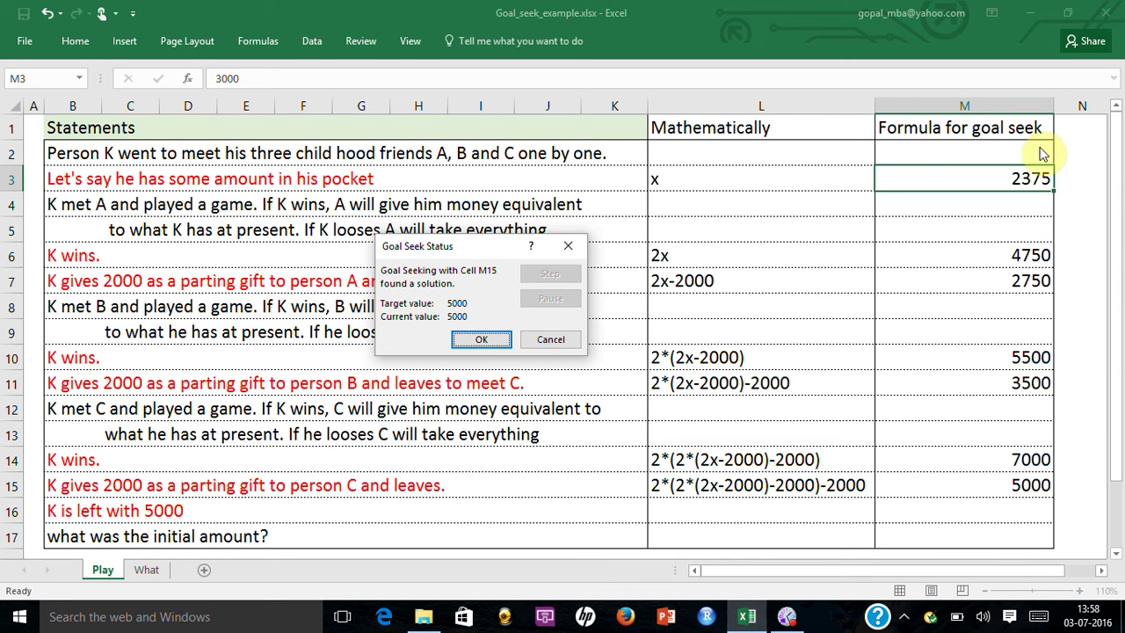
pyautogui.click(494, 349)
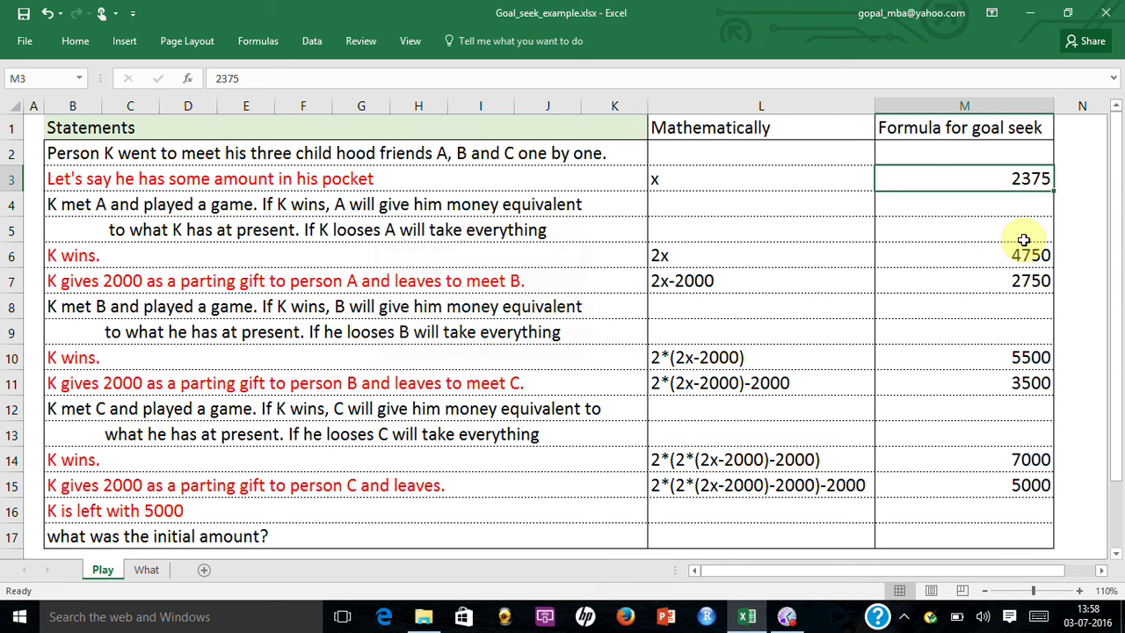
pyautogui.click(991, 224)
pyautogui.click(1012, 181)
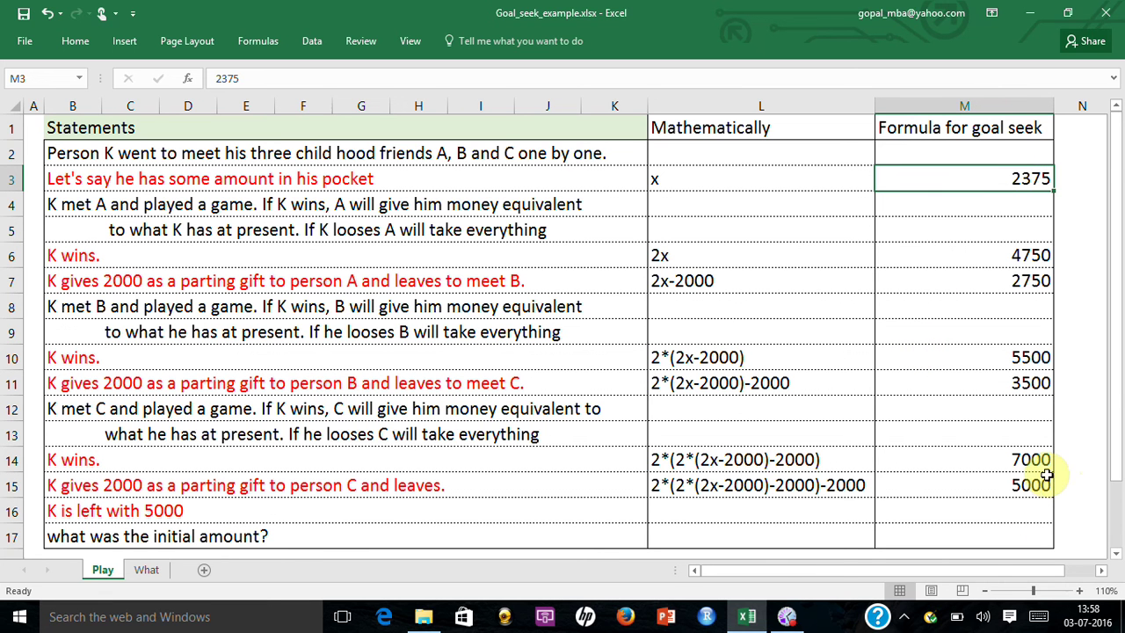
pyautogui.click(999, 254)
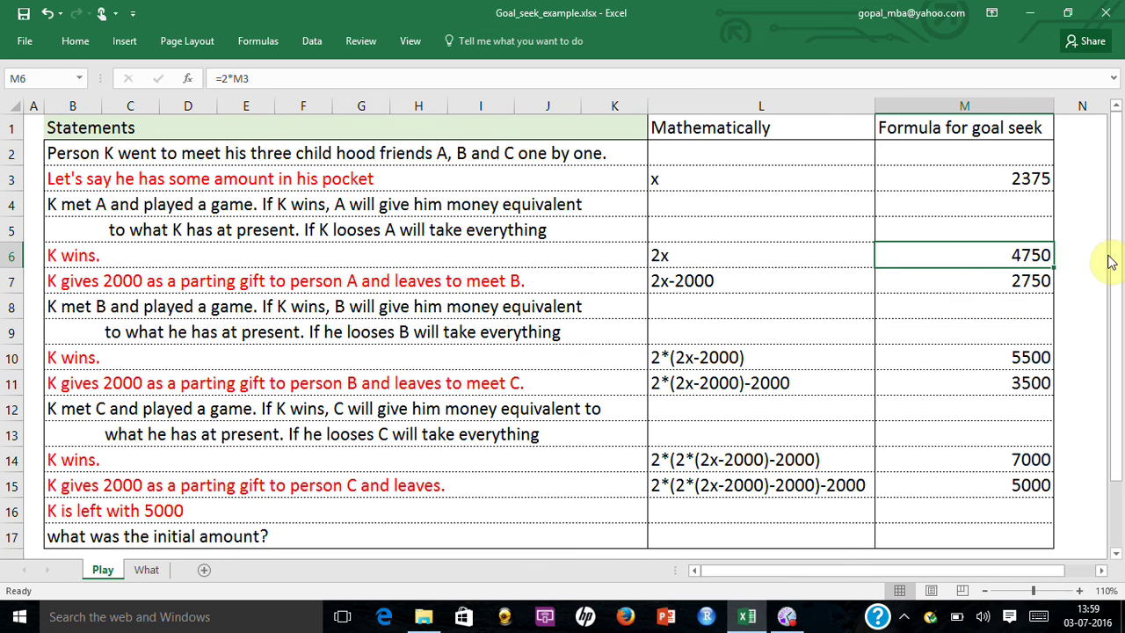
pyautogui.click(1010, 287)
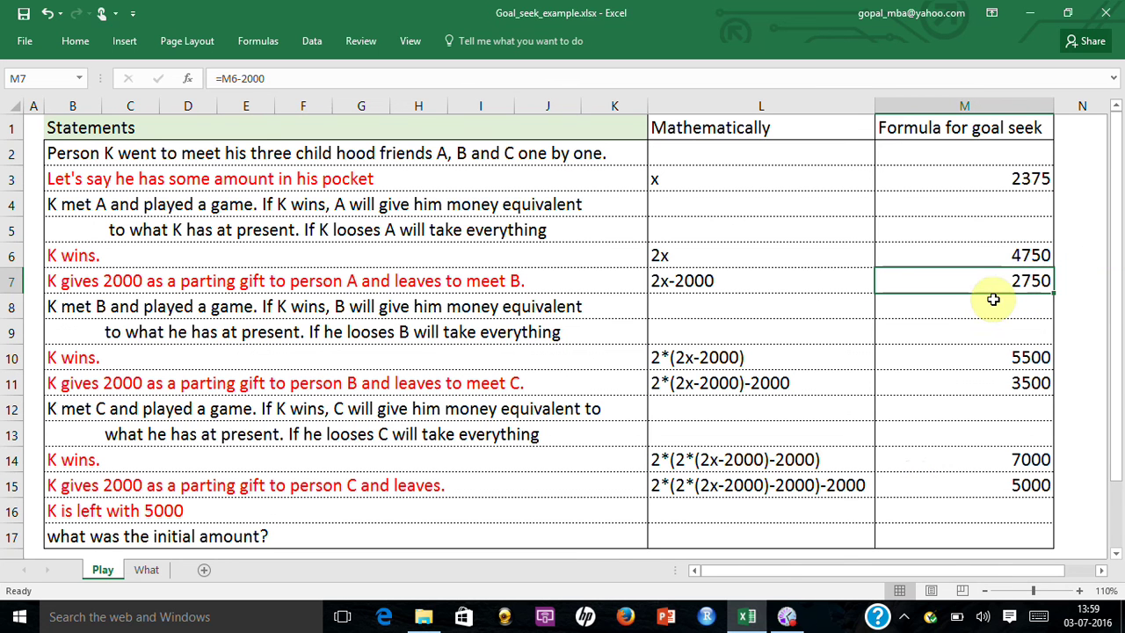
pyautogui.click(1024, 361)
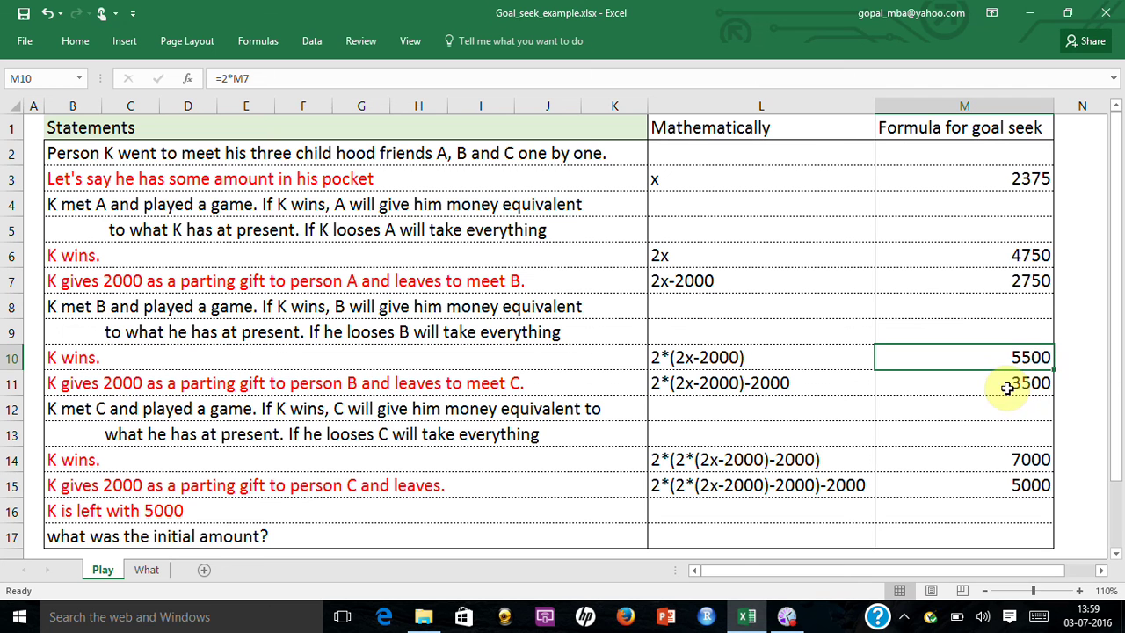
pyautogui.click(1026, 382)
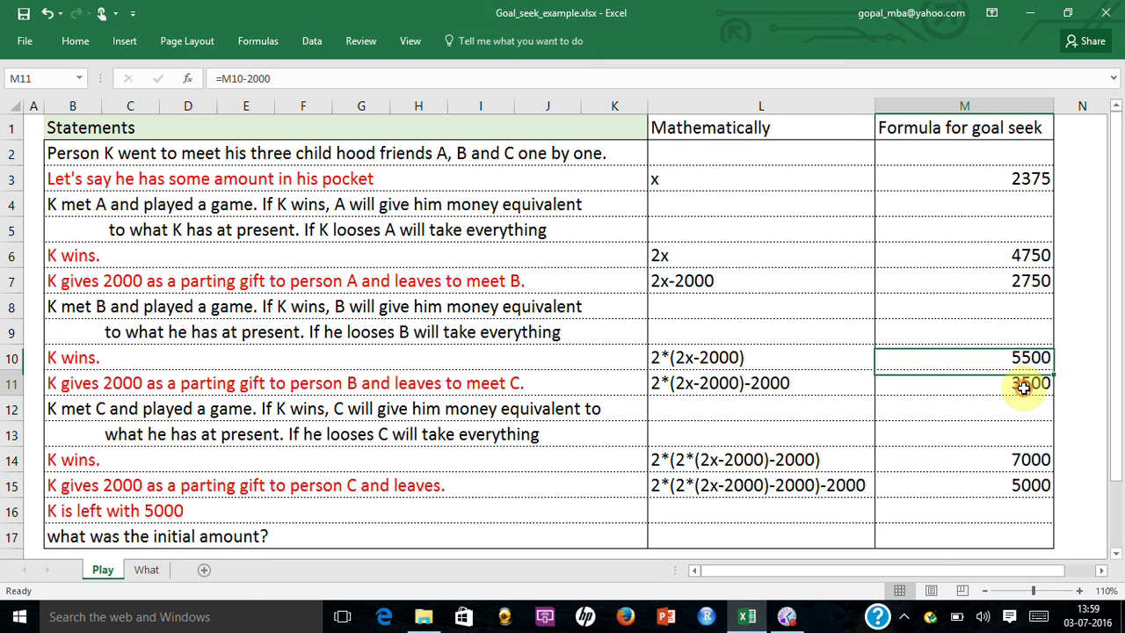
pyautogui.click(1019, 467)
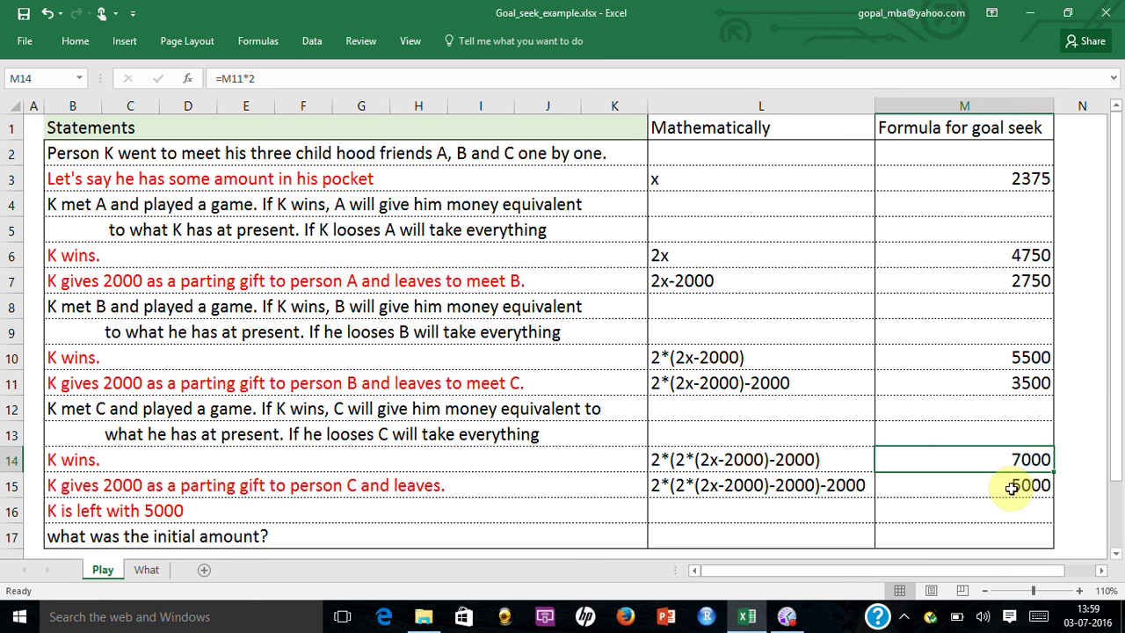
pyautogui.click(1019, 492)
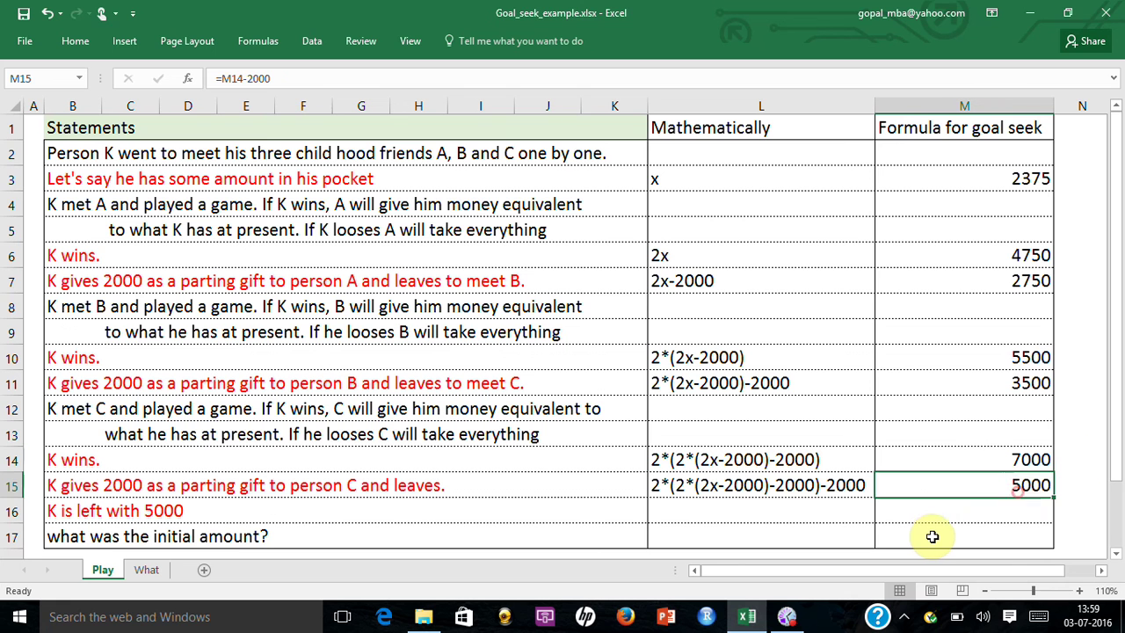